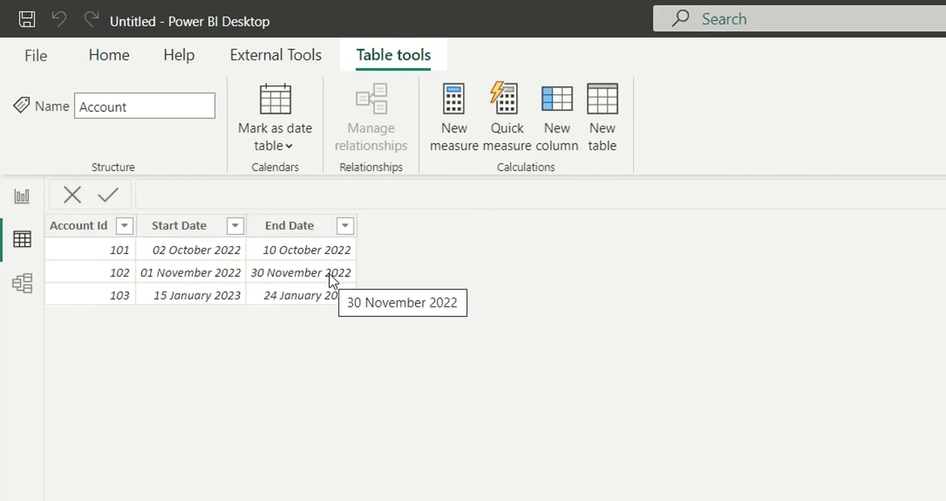
# - From the report view, launch Transform data and start a Custom Column on the Account query
pyautogui.click(21, 205)
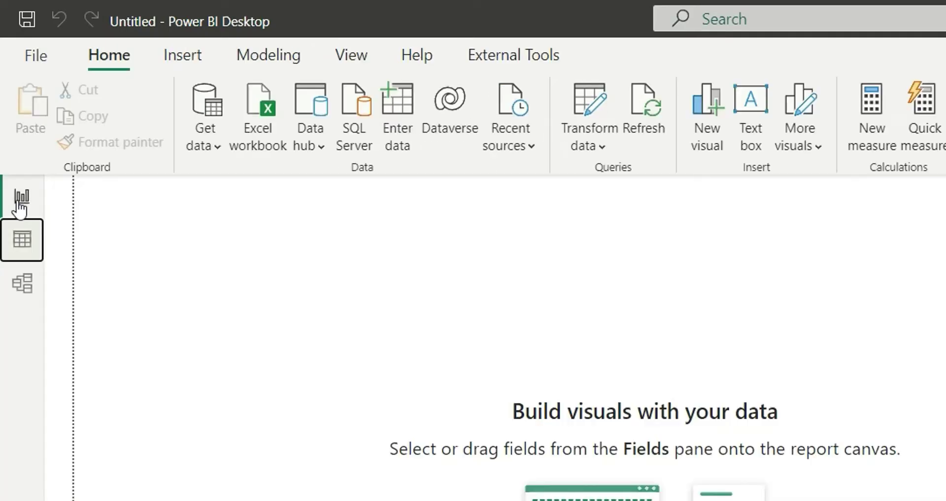
pyautogui.click(610, 111)
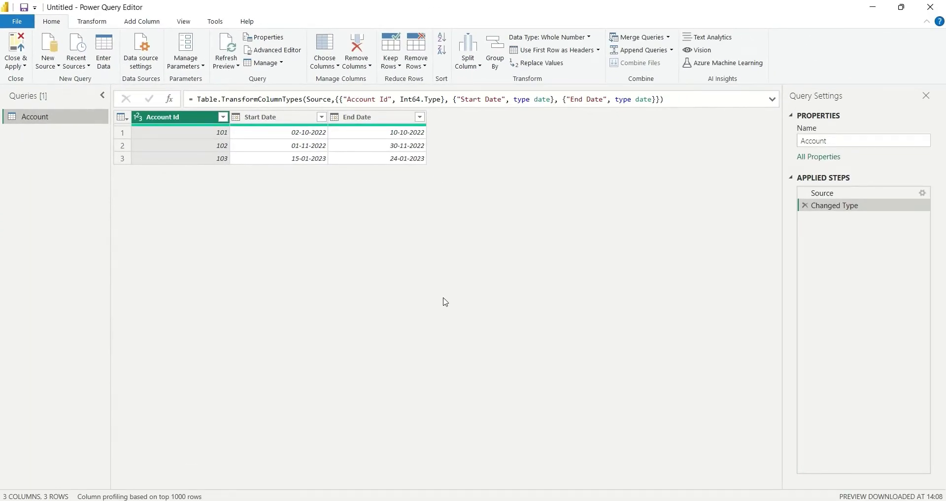
pyautogui.click(142, 21)
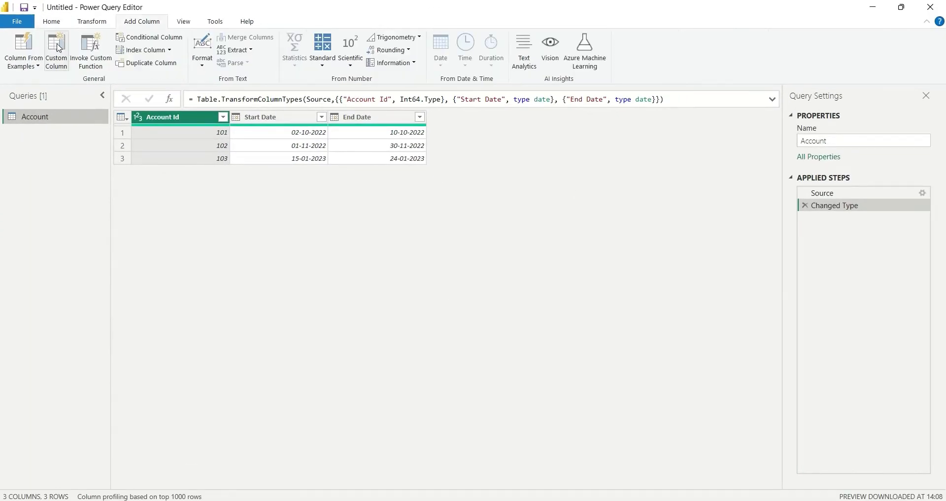
pyautogui.click(58, 48)
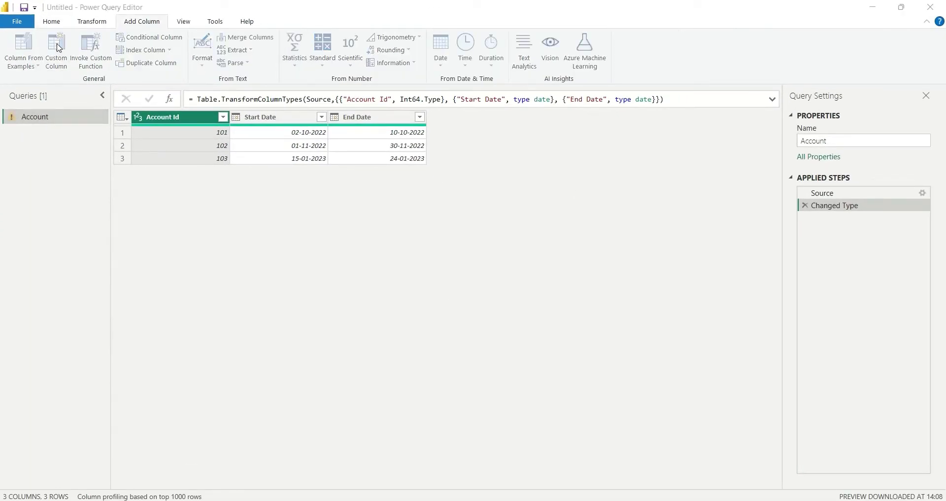
# - Create a custom column named Date with the formula {1..3}
pyautogui.moveTo(311, 191); pyautogui.dragTo(268, 191)
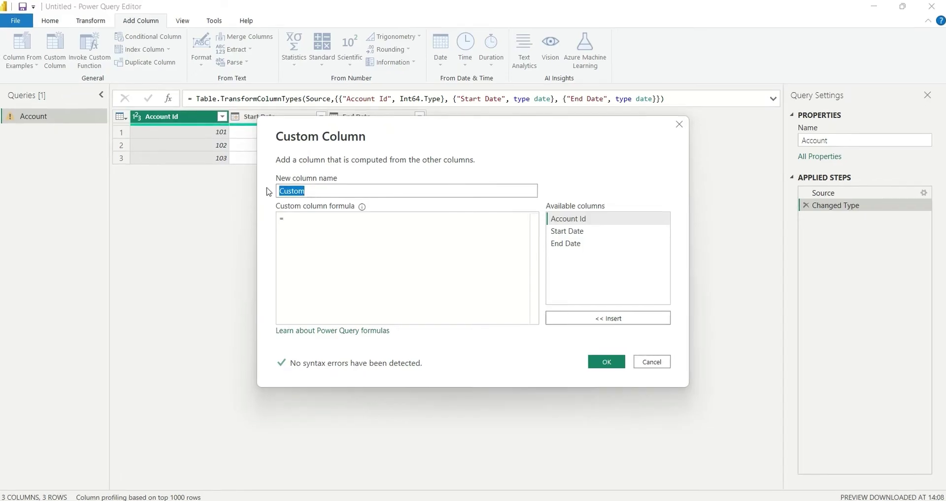
pyautogui.write('D')
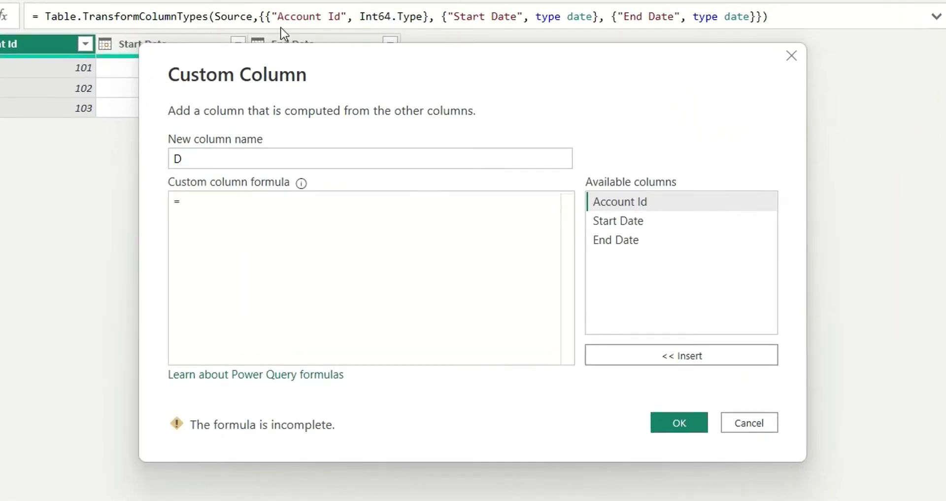
pyautogui.write('ate')
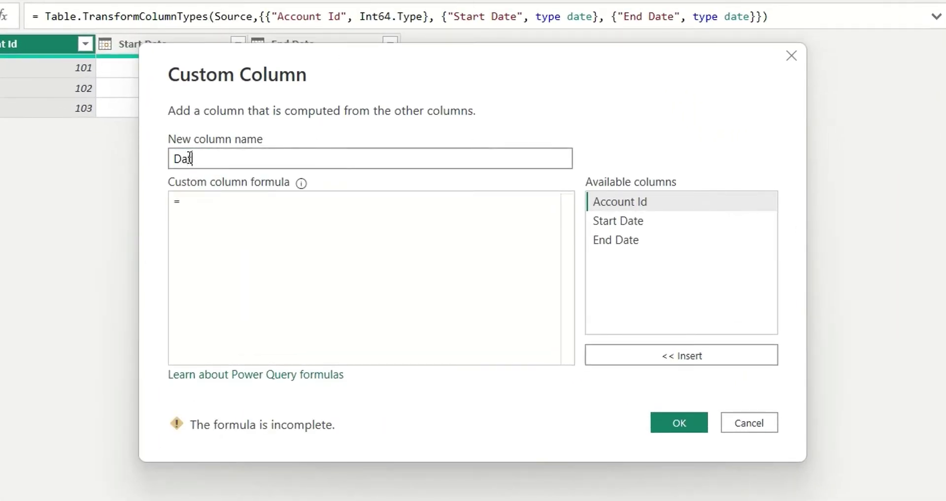
pyautogui.click(206, 202)
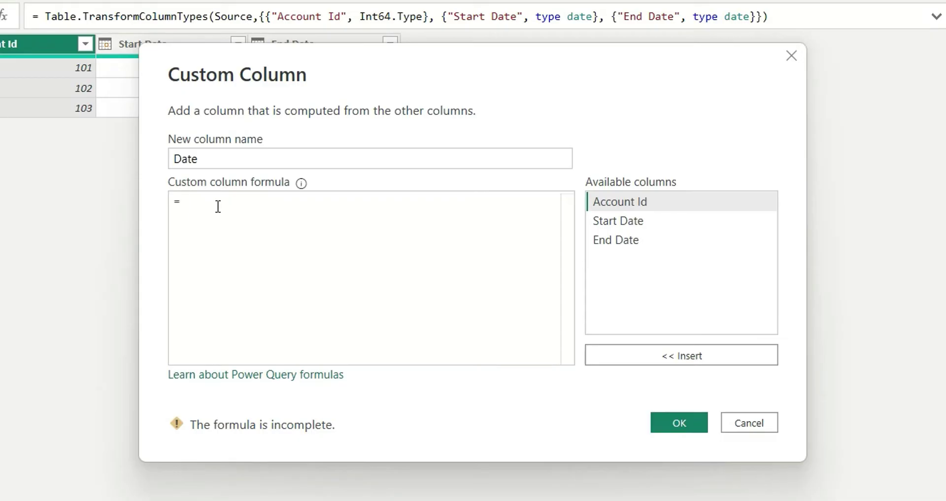
pyautogui.write('{')
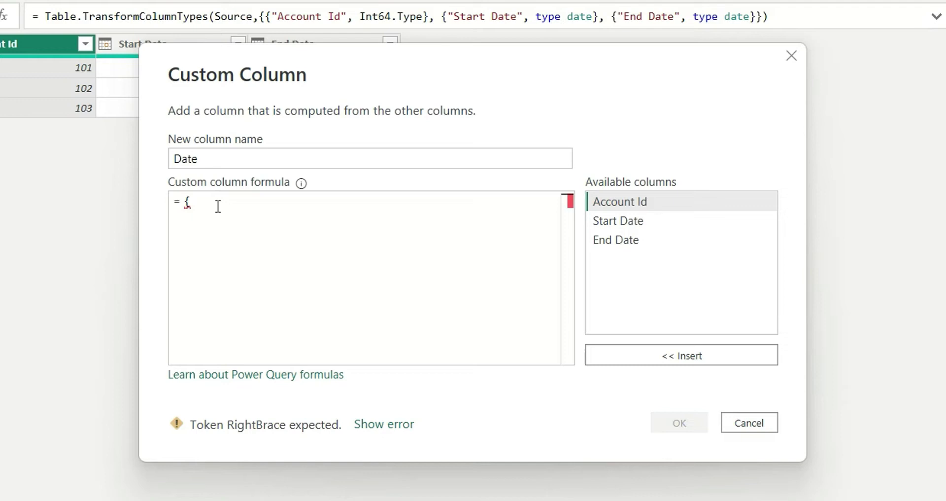
pyautogui.write('1..3')
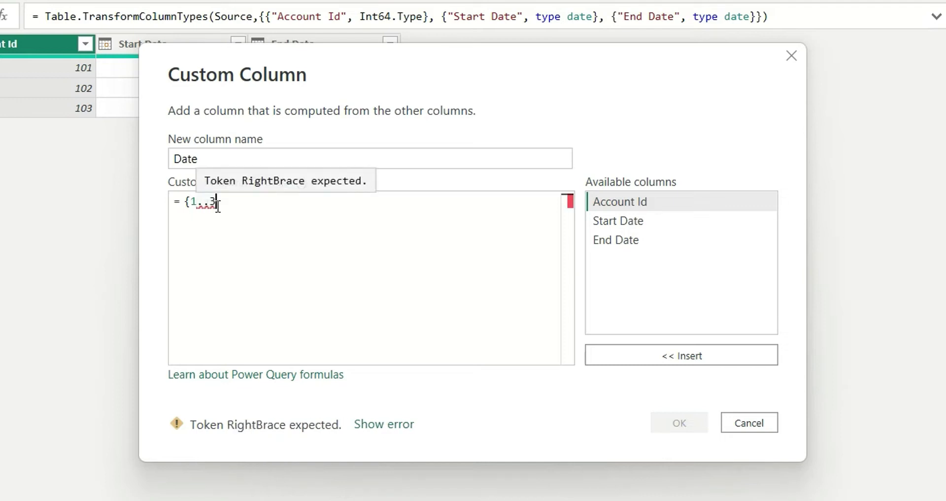
pyautogui.write('}')
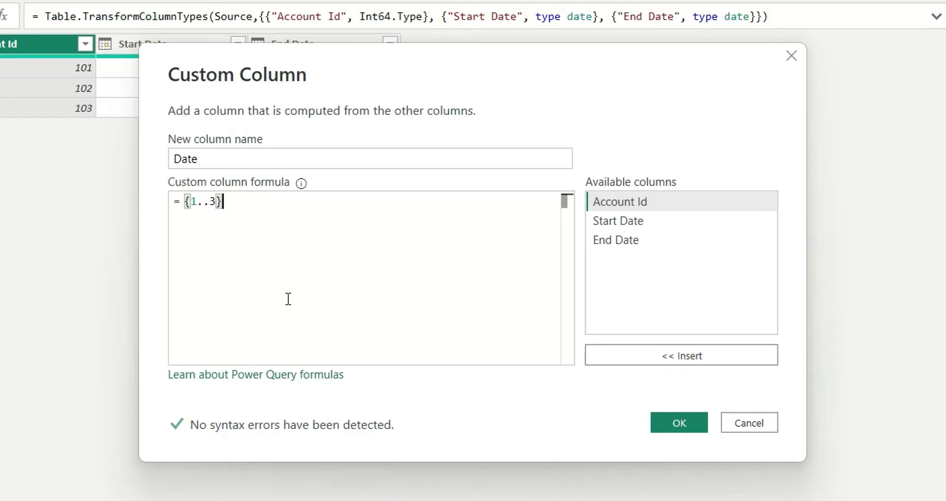
pyautogui.click(681, 428)
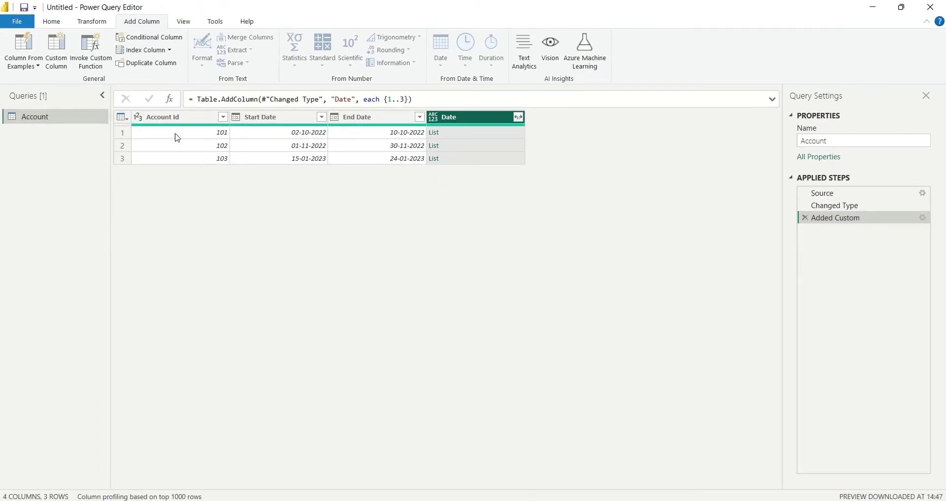
# - Preview the 1, 2, 3 list in all three rows, then reopen the Added Custom step's settings
pyautogui.click(483, 136)
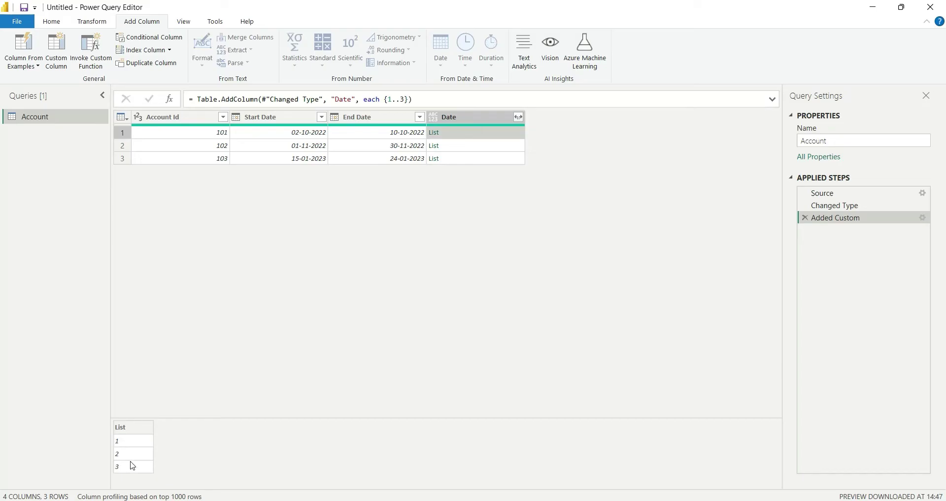
pyautogui.click(472, 148)
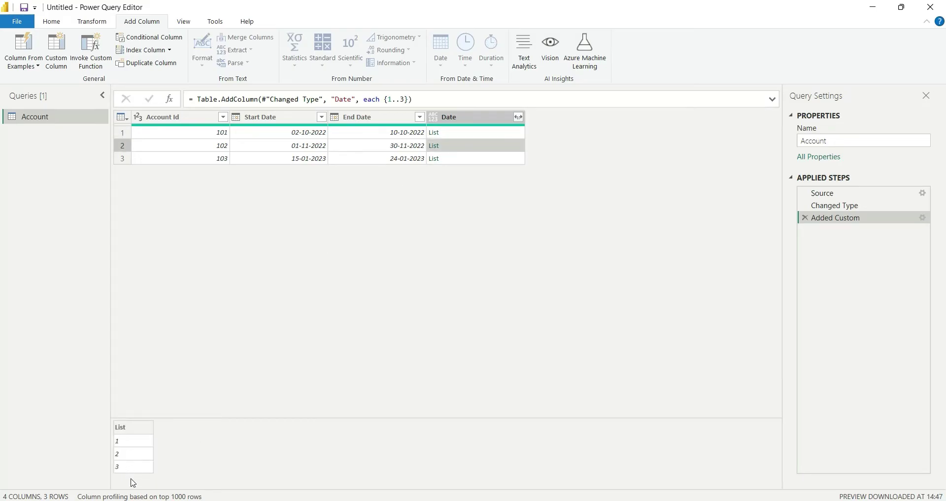
pyautogui.click(464, 160)
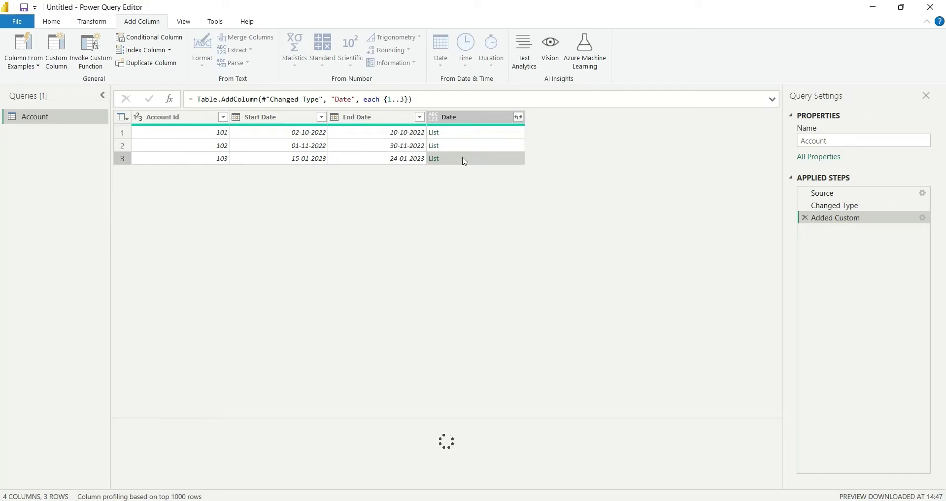
pyautogui.click(466, 117)
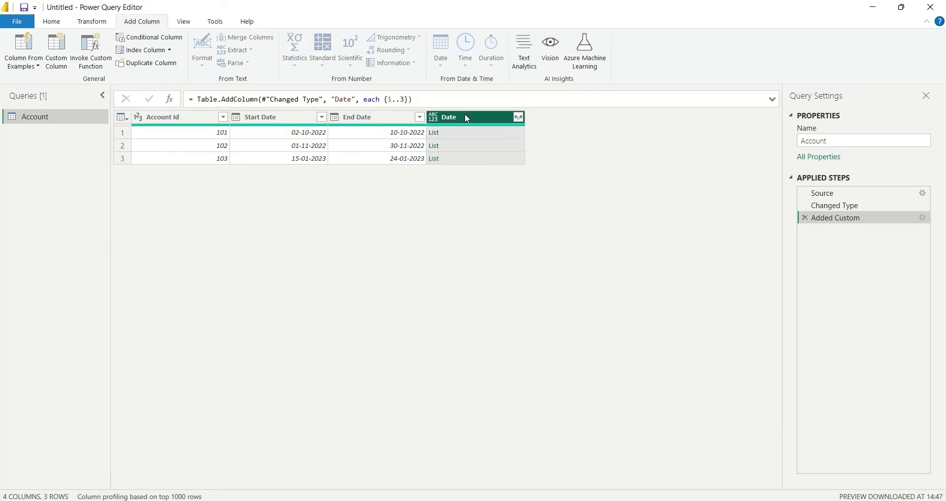
pyautogui.click(924, 218)
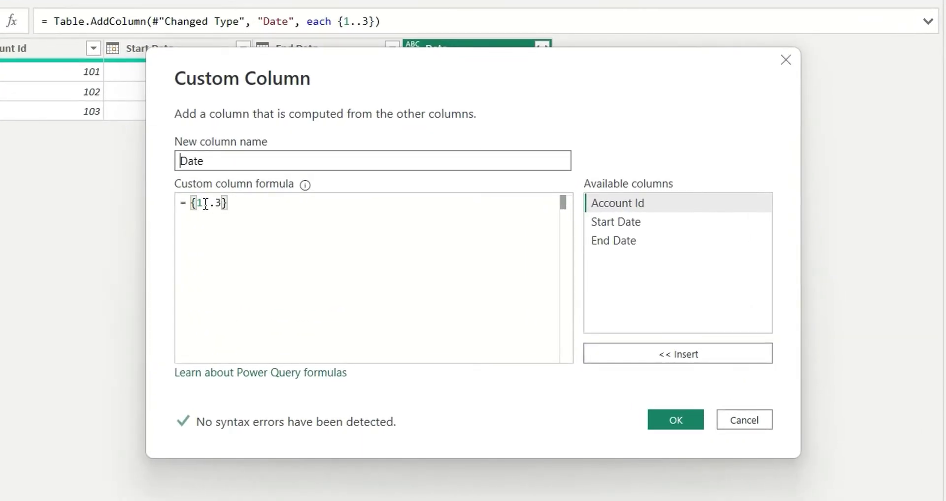
# - Replace {1..3} with {[Start Date]..[End Date]} and apply it, leaving Error in every row
pyautogui.moveTo(197, 202); pyautogui.dragTo(224, 203)
pyautogui.press('BackSpace')
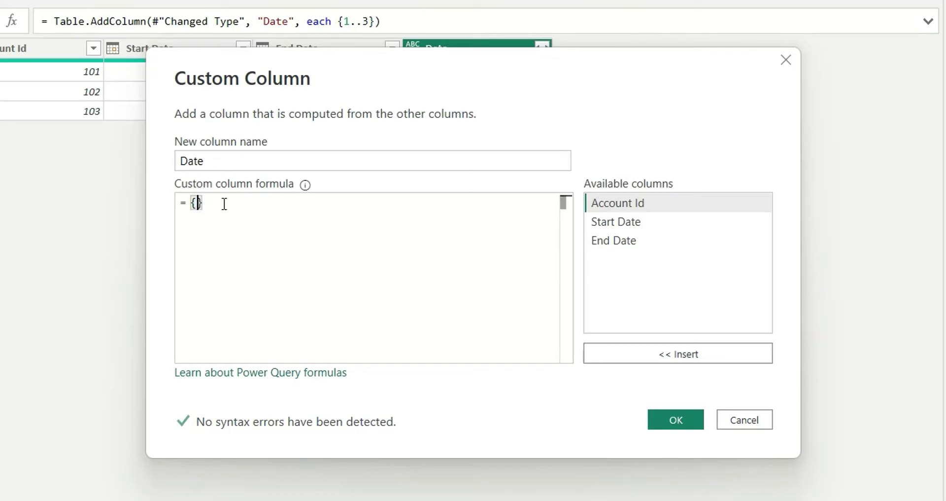
pyautogui.click(654, 227)
pyautogui.doubleClick(654, 227)
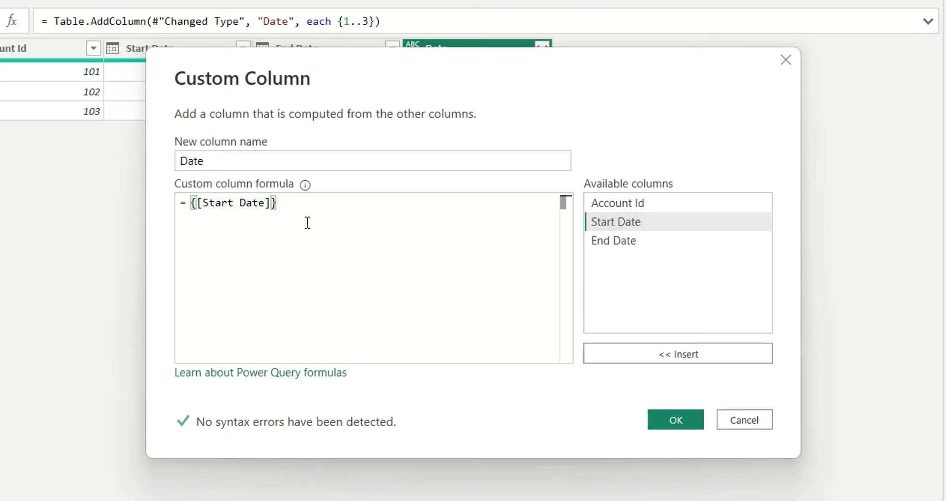
pyautogui.write('..')
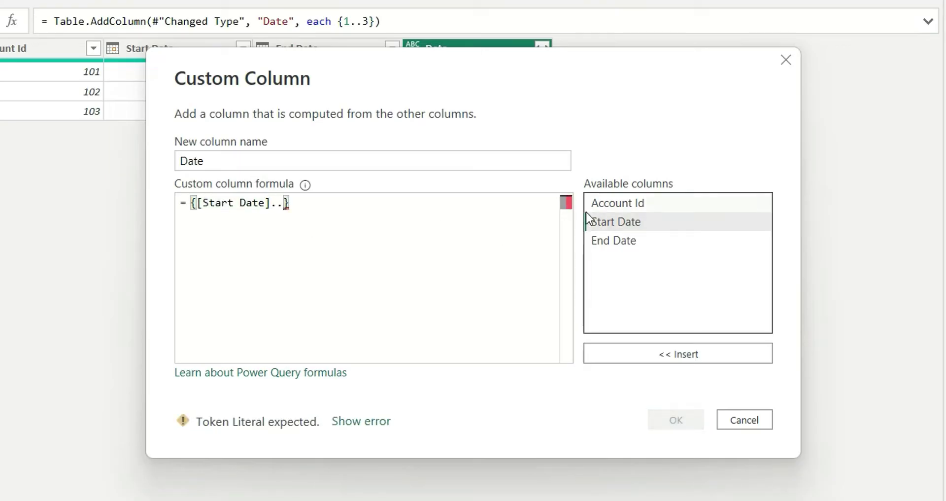
pyautogui.click(614, 241)
pyautogui.doubleClick(613, 241)
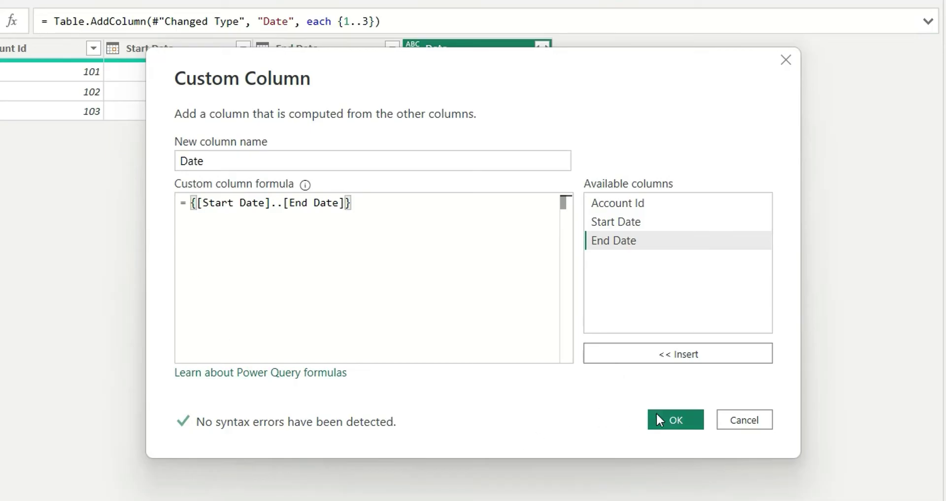
pyautogui.click(678, 417)
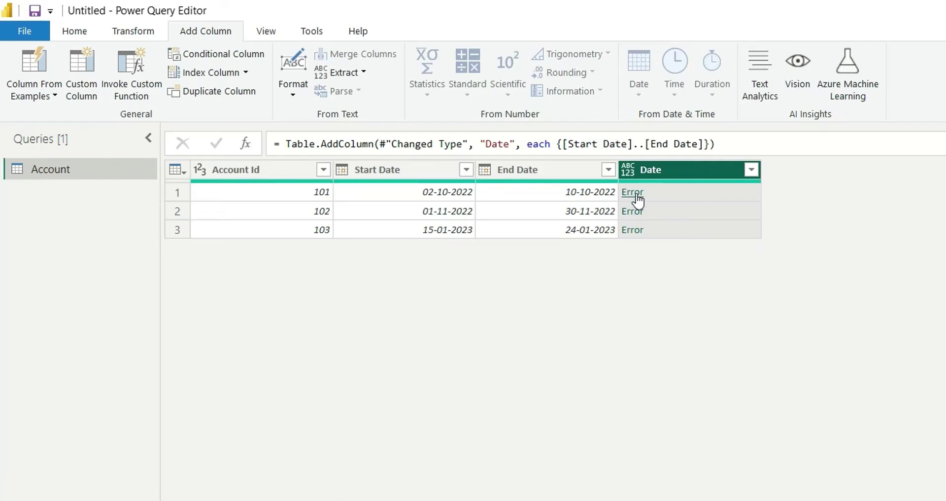
# - Show the first row's error details and enlarge the error pane
pyautogui.click(664, 192)
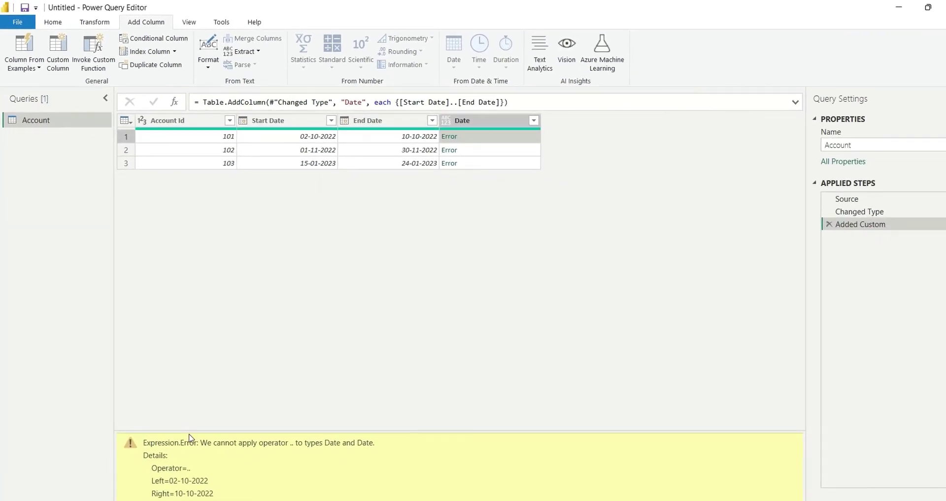
pyautogui.moveTo(183, 430); pyautogui.dragTo(192, 355)
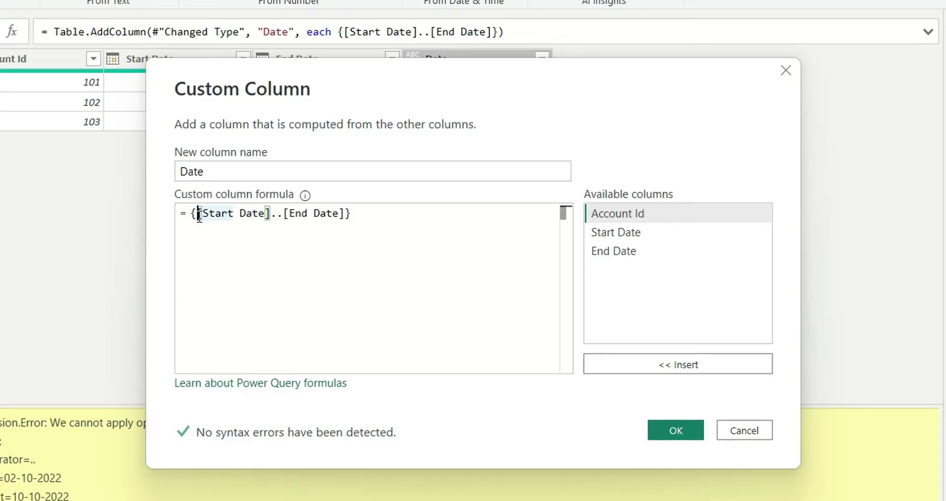
# - Change the formula to {Number.From([Start Date])..Number.From([End Date])} and apply it
pyautogui.write('N')
pyautogui.write('umber')
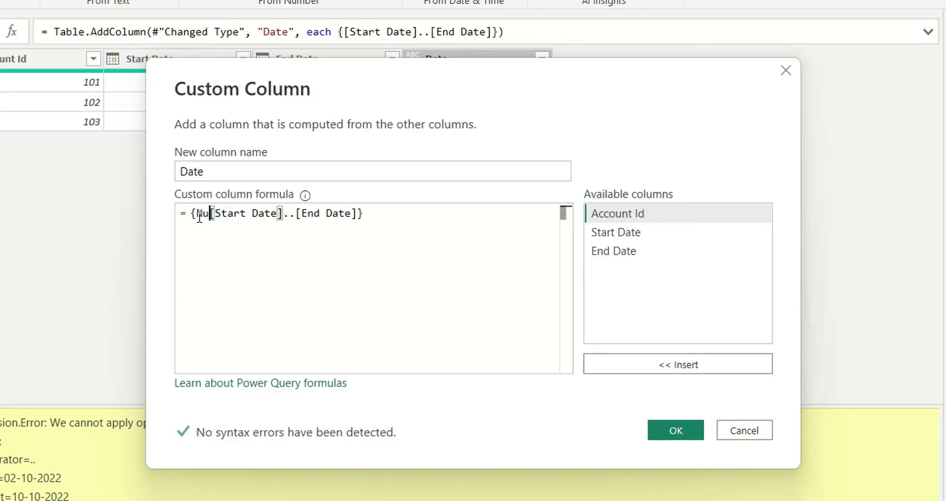
pyautogui.write('.F')
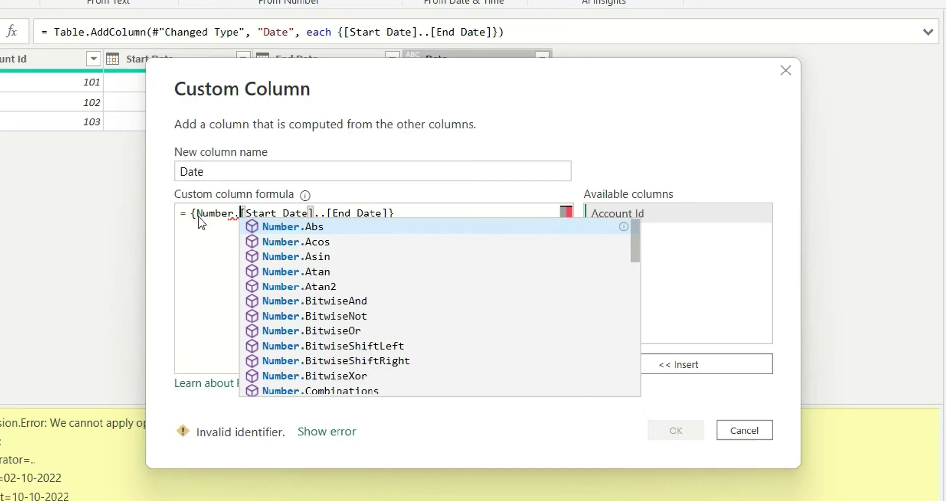
pyautogui.write('ro')
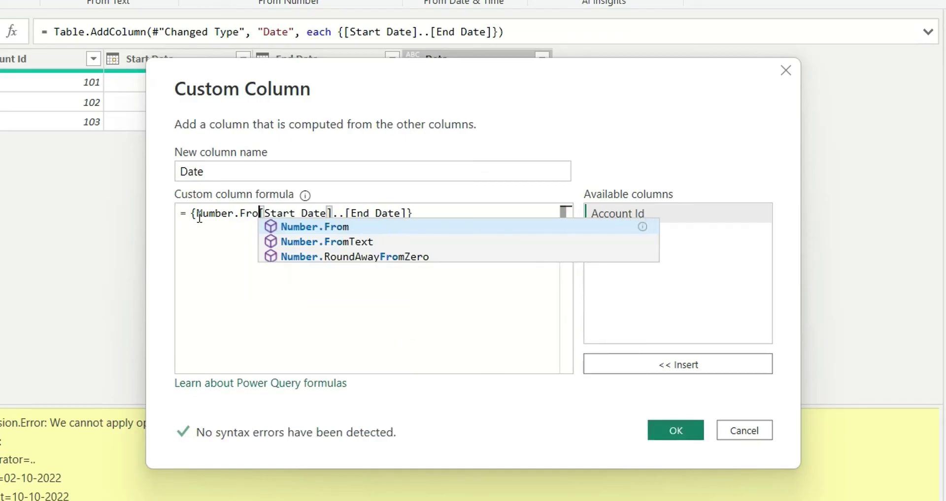
pyautogui.press('Tab')
pyautogui.write('(')
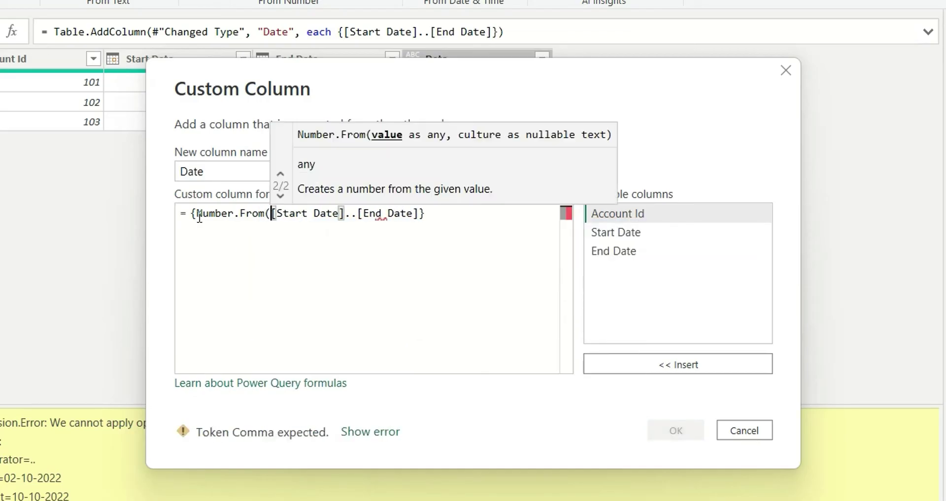
pyautogui.click(347, 213)
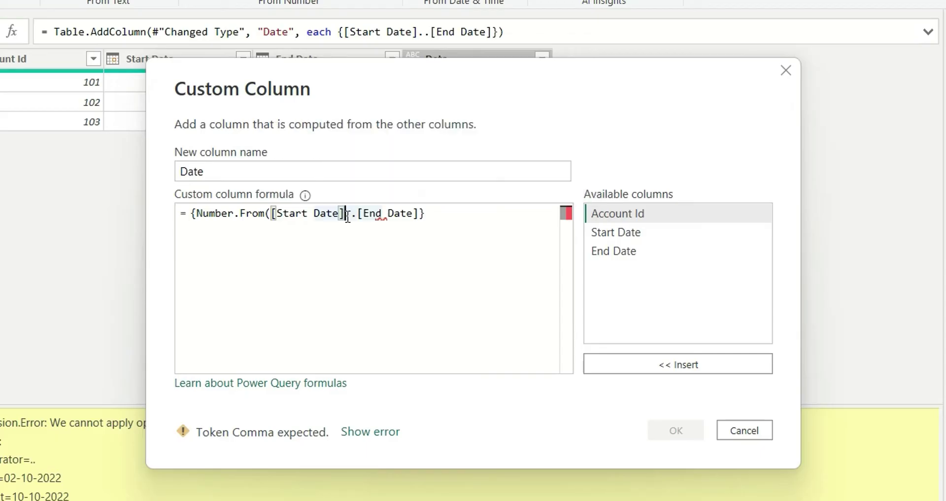
pyautogui.write(')')
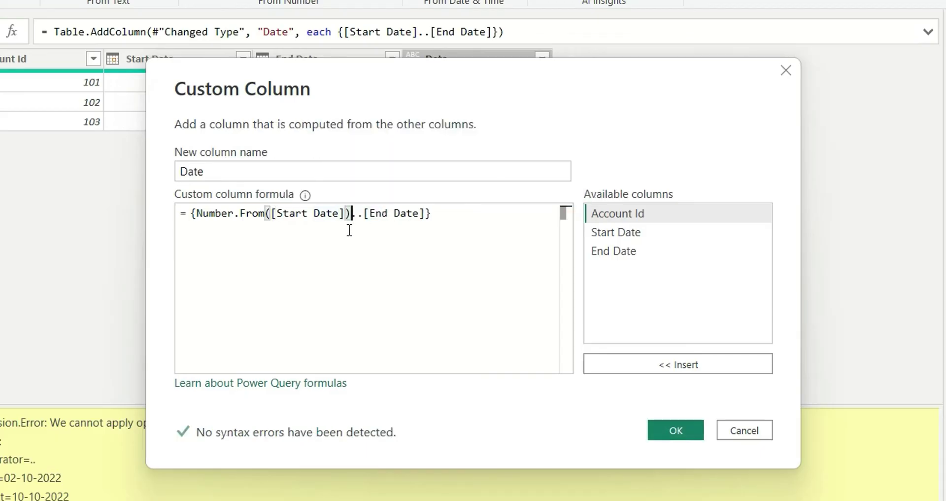
pyautogui.click(364, 218)
pyautogui.write('Number.f')
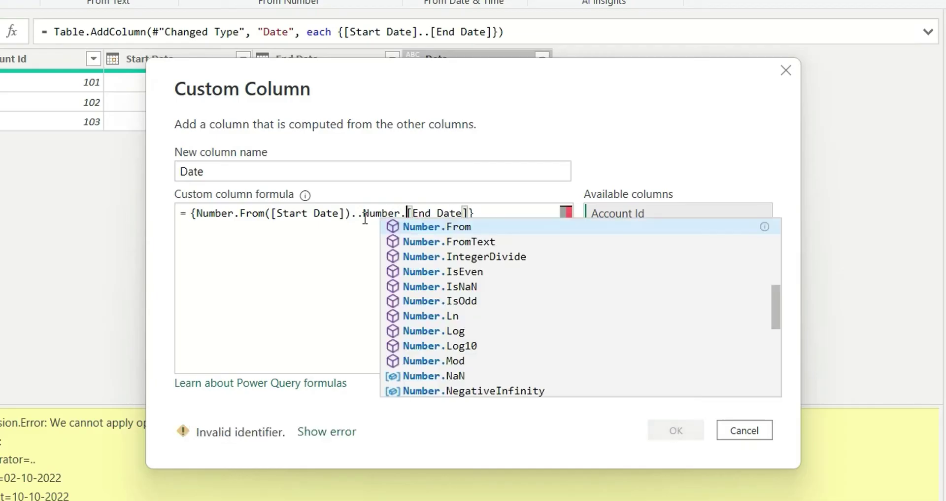
pyautogui.write('r')
pyautogui.press('Tab')
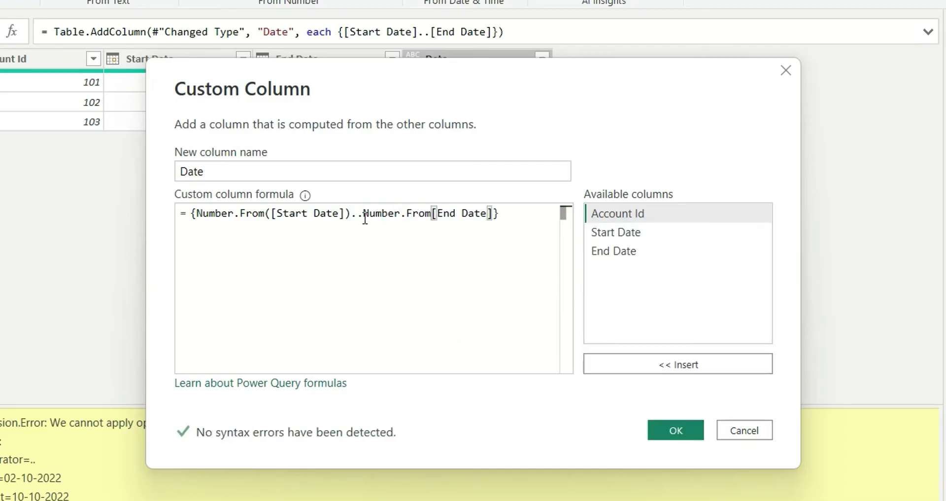
pyautogui.write(')')
pyautogui.press('BackSpace')
pyautogui.write('(')
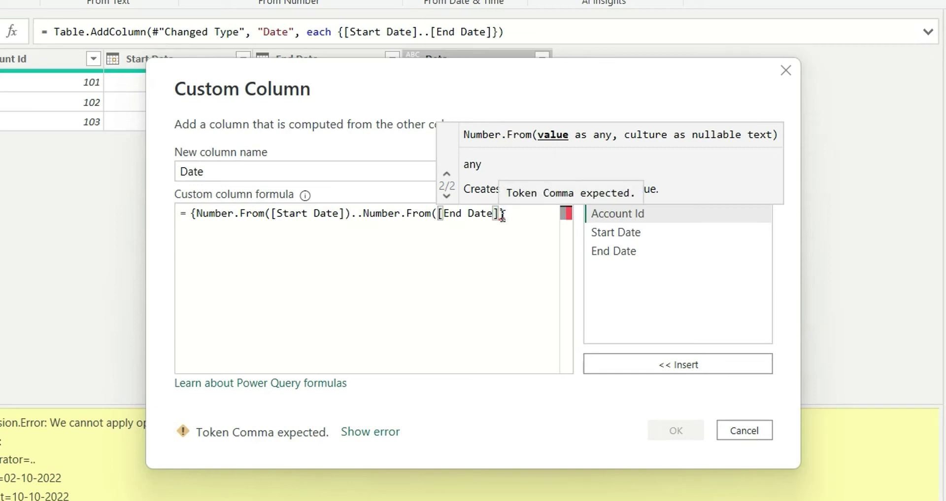
pyautogui.write(')')
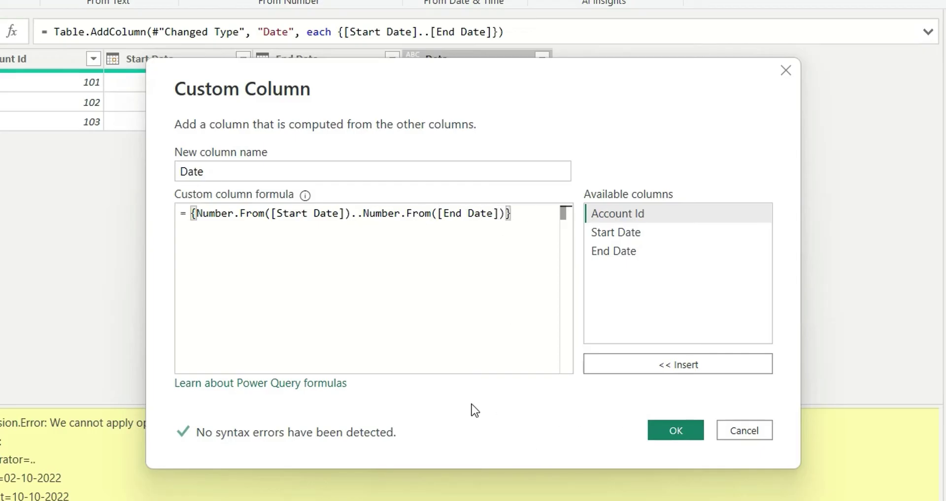
pyautogui.click(682, 431)
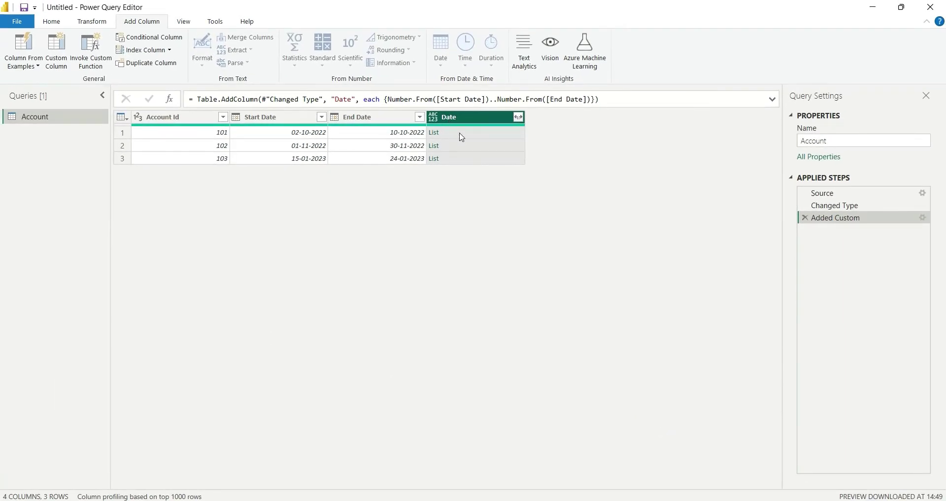
# - Preview row 1's list of values 44836 through 44844, then select the Date column
pyautogui.click(480, 136)
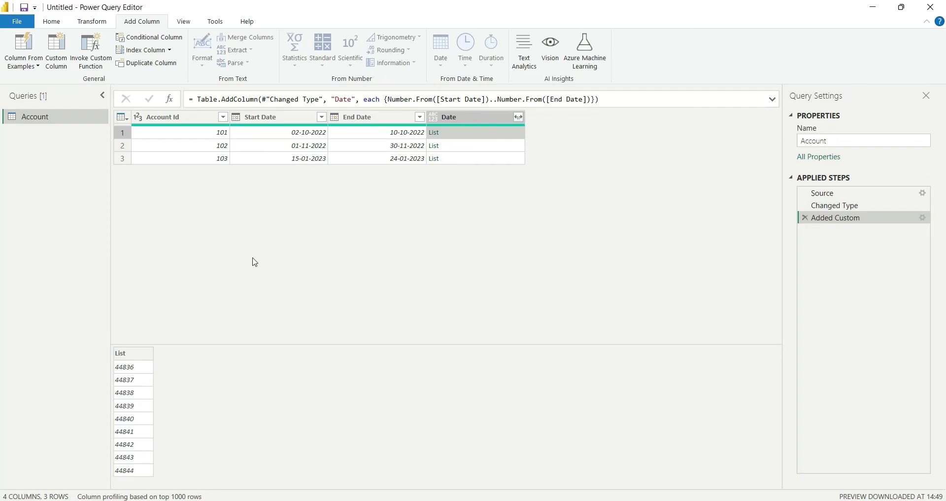
pyautogui.click(470, 118)
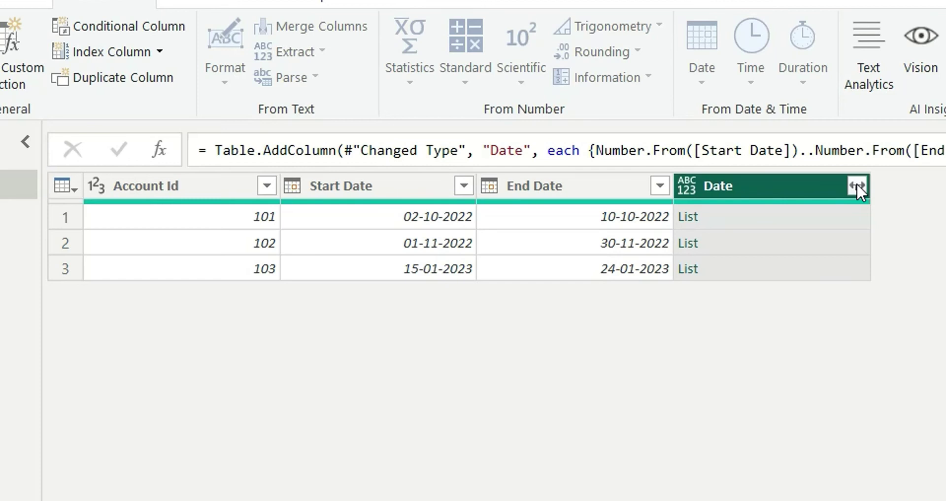
# - Expand the Date lists to new rows, giving account 101 rows 44836 through 44844
pyautogui.click(857, 186)
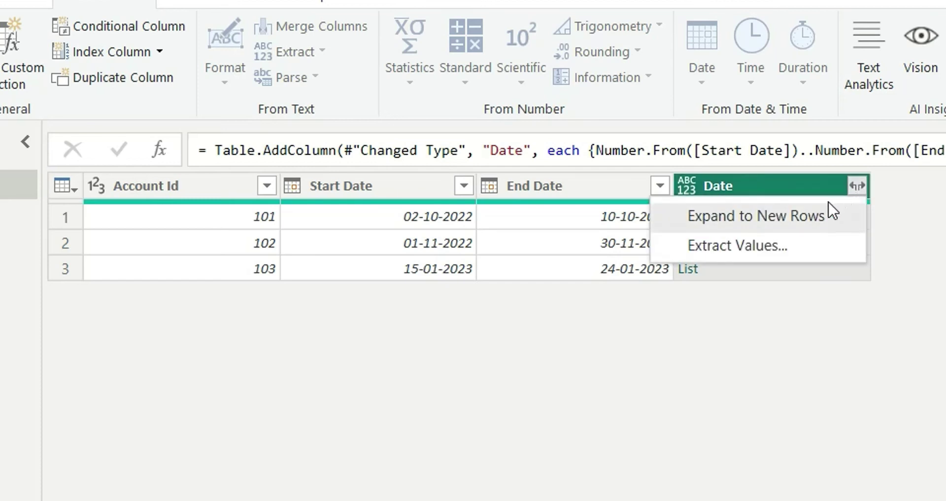
pyautogui.click(791, 225)
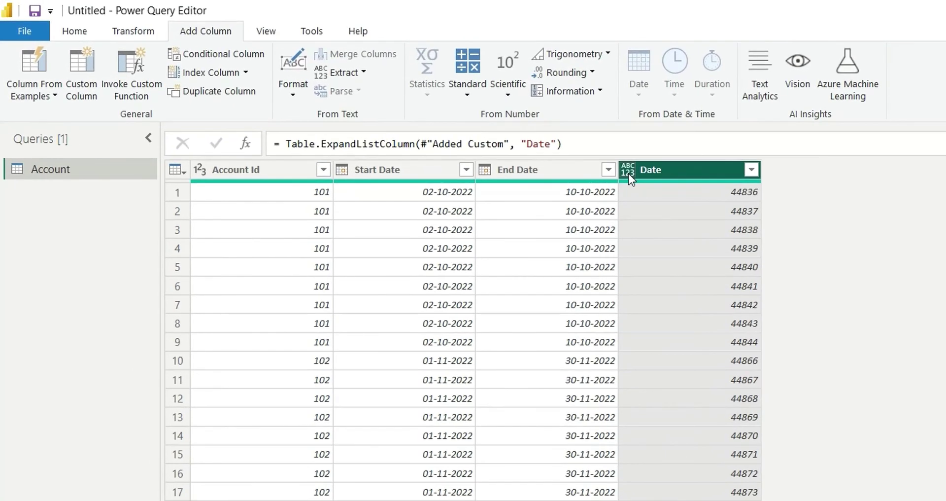
# - Set the Date column's type to Date so values read 02-10-2022 through 10-10-2022
pyautogui.click(628, 173)
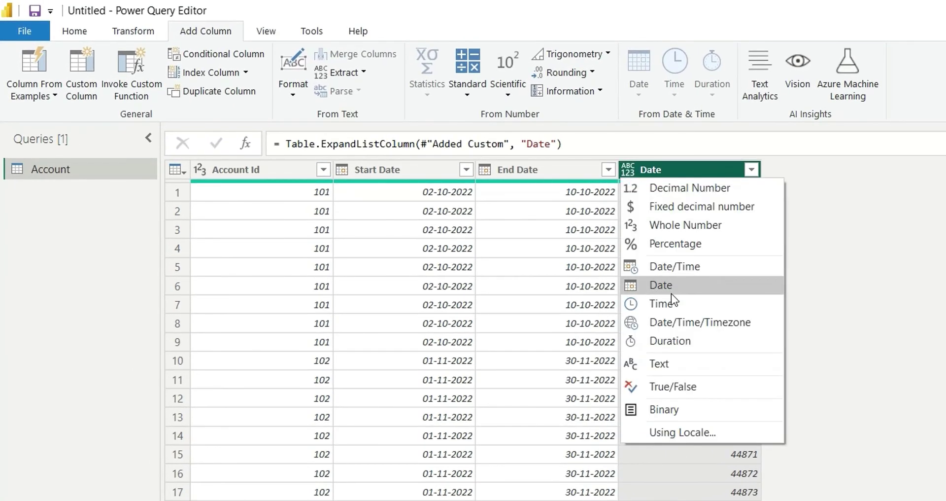
pyautogui.click(682, 285)
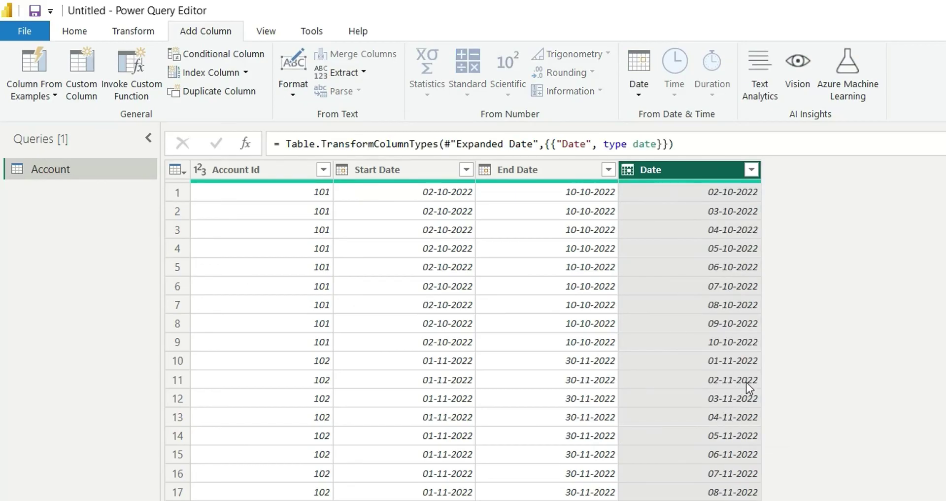